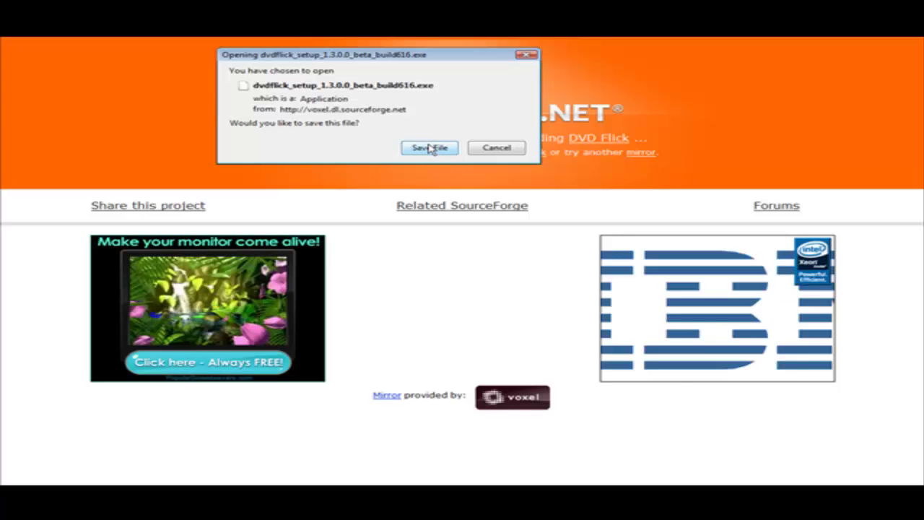
{"action": "left_click", "coordinate": [462, 148]}
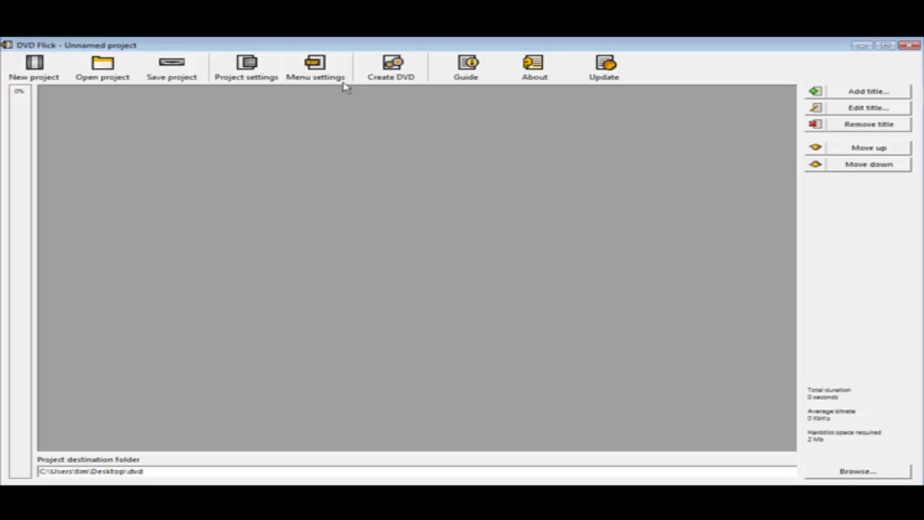
Step: Open the project settings and set the project title to "test"
{"action": "left_click", "coordinate": [247, 66]}
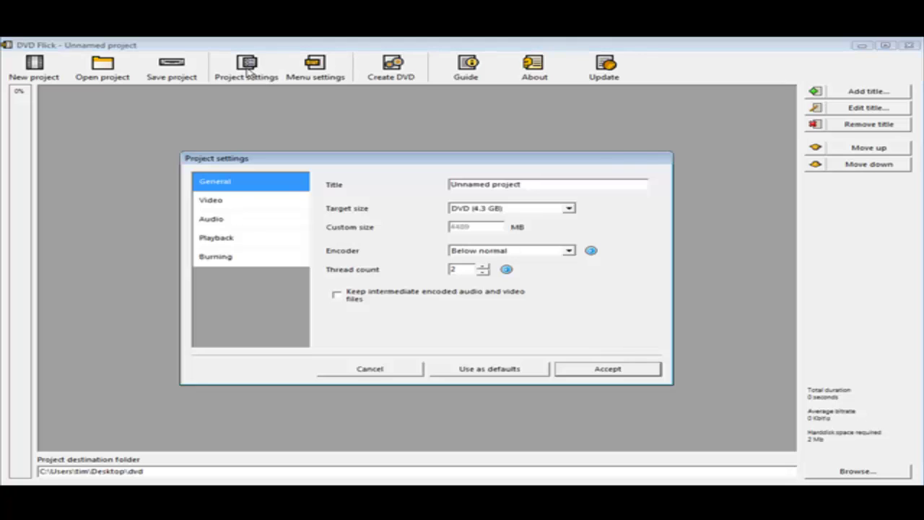
{"action": "left_click_drag", "start_coordinate": [521, 184], "coordinate": [393, 189]}
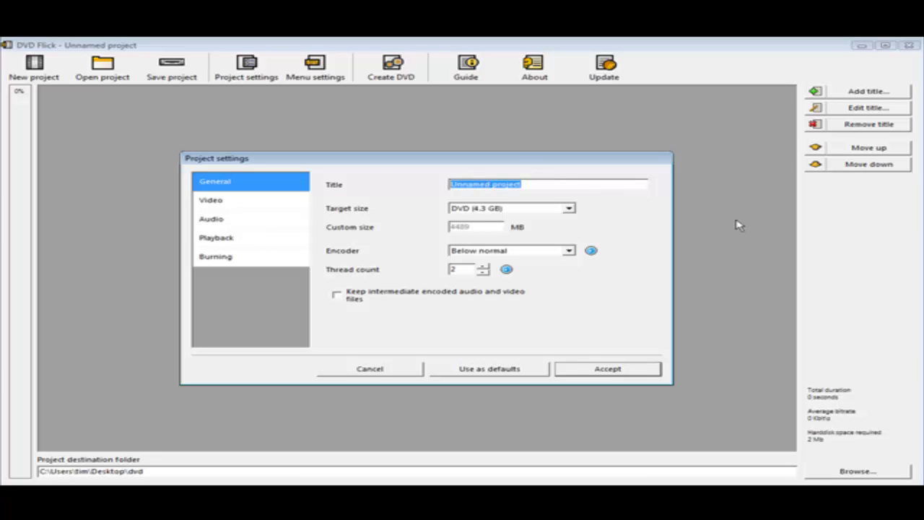
{"action": "type", "text": "test"}
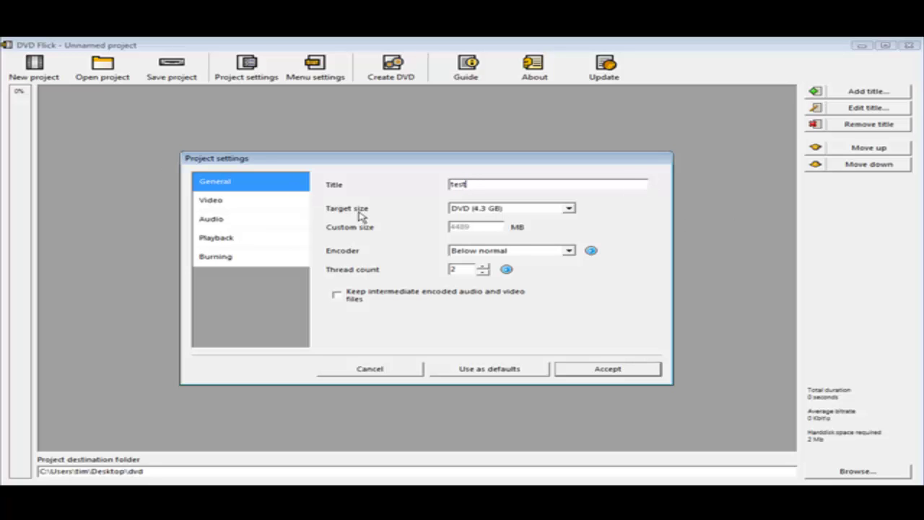
Step: Choose DVD (4.3 GB) as the project's target size and set the encoder priority to Normal
{"action": "left_click", "coordinate": [569, 209]}
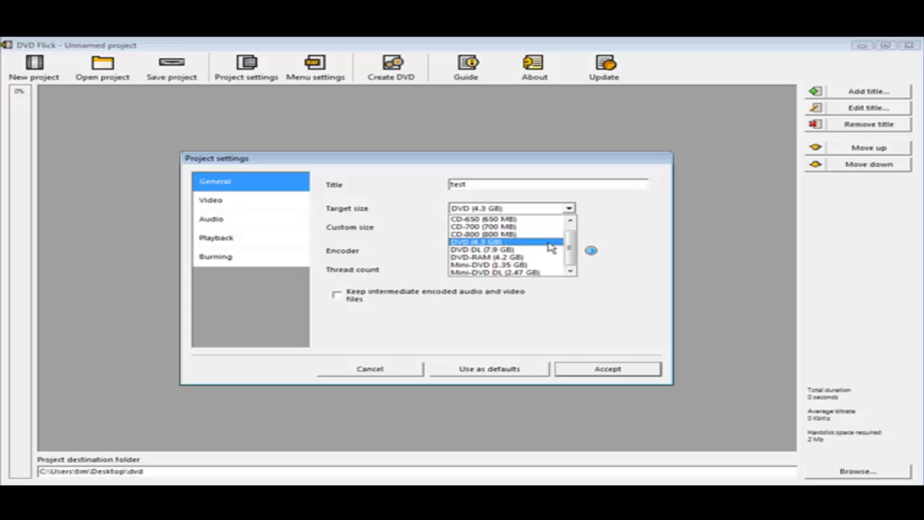
{"action": "left_click", "coordinate": [550, 244]}
{"action": "left_click", "coordinate": [569, 209]}
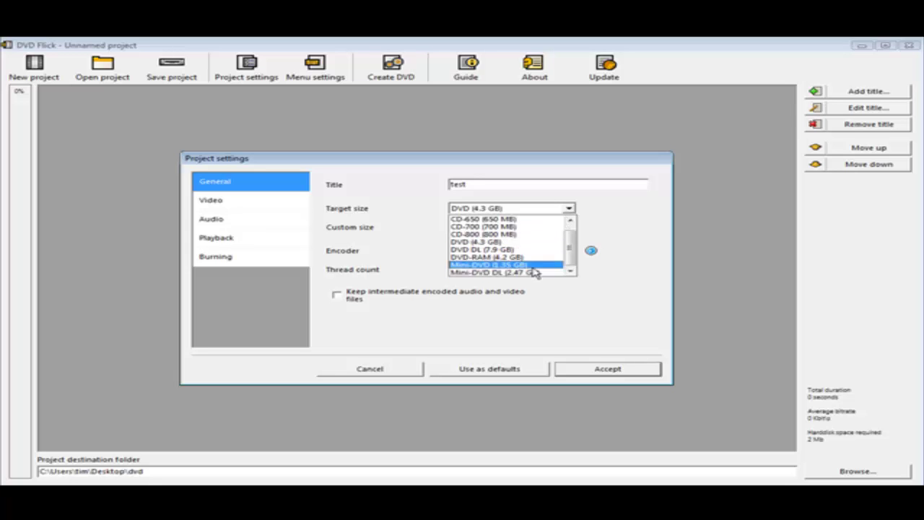
{"action": "left_click", "coordinate": [494, 241]}
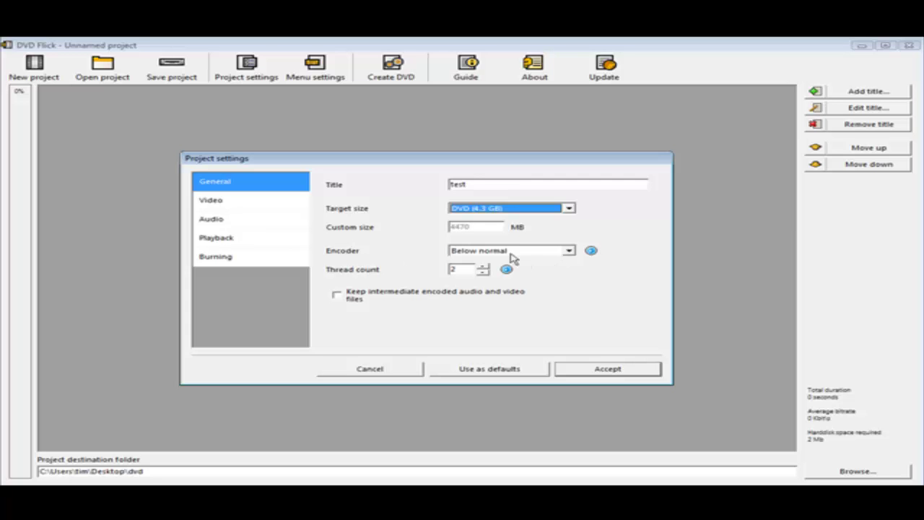
{"action": "left_click", "coordinate": [568, 251]}
{"action": "left_click", "coordinate": [543, 277]}
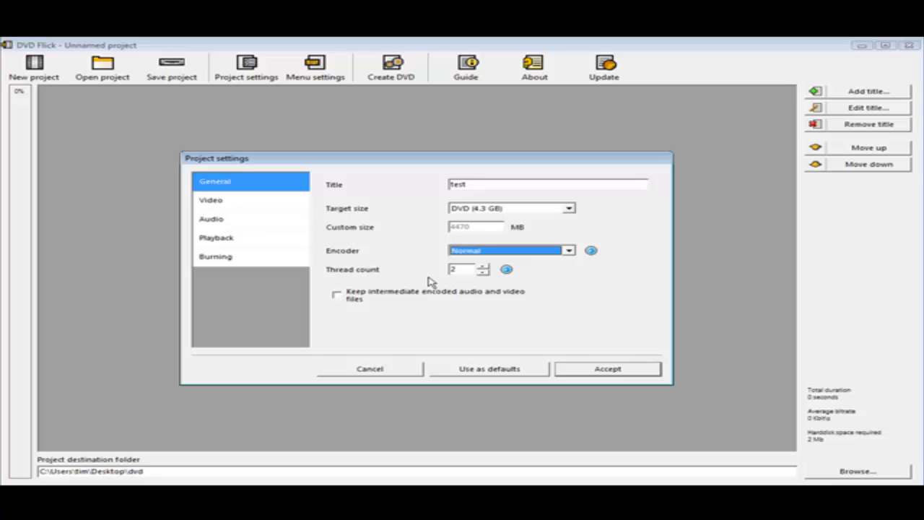
Step: Choose NTSC as the video target format and review the audio settings
{"action": "left_click", "coordinate": [236, 208]}
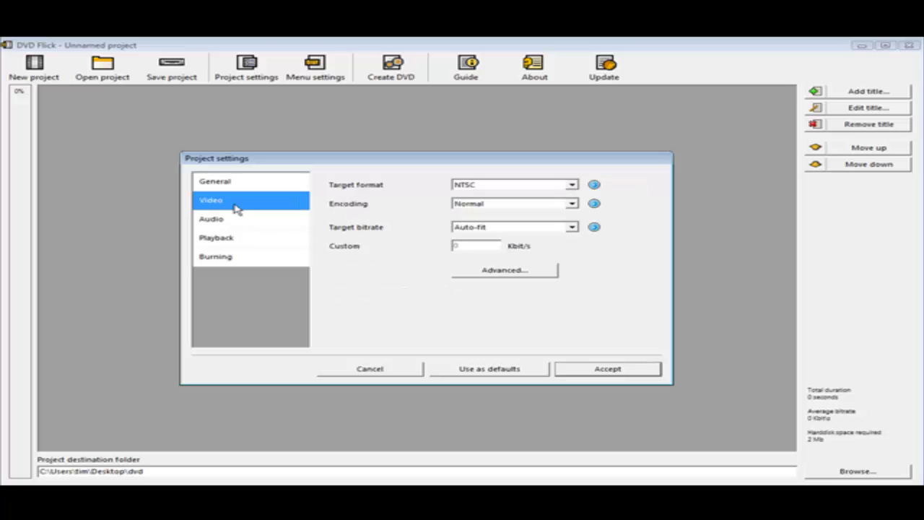
{"action": "left_click", "coordinate": [571, 185]}
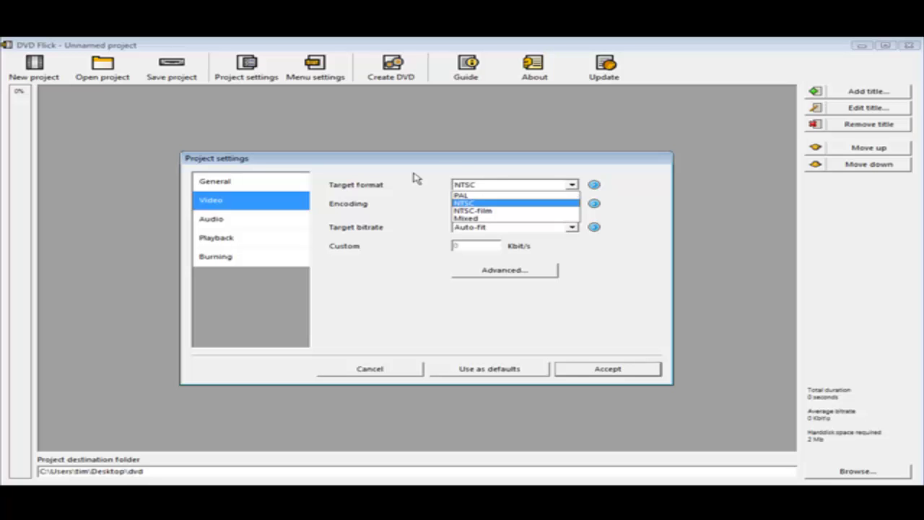
{"action": "left_click", "coordinate": [390, 191]}
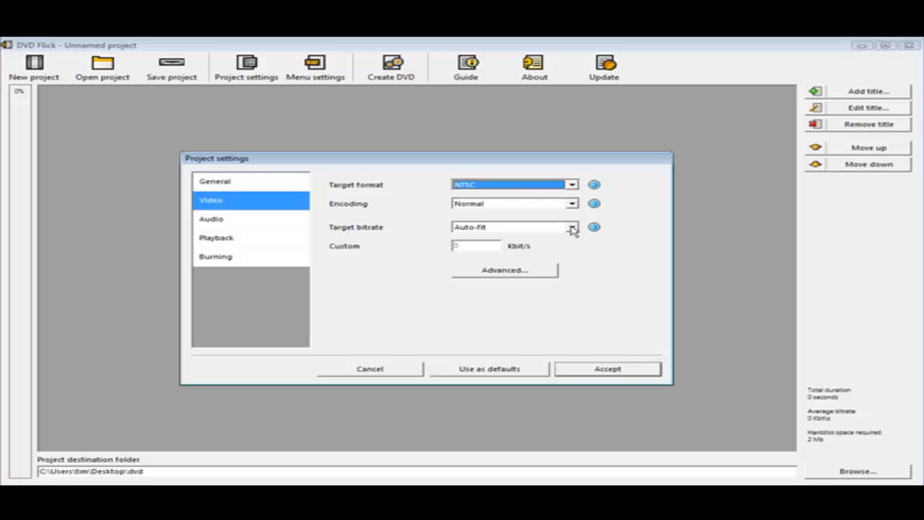
{"action": "left_click", "coordinate": [215, 220]}
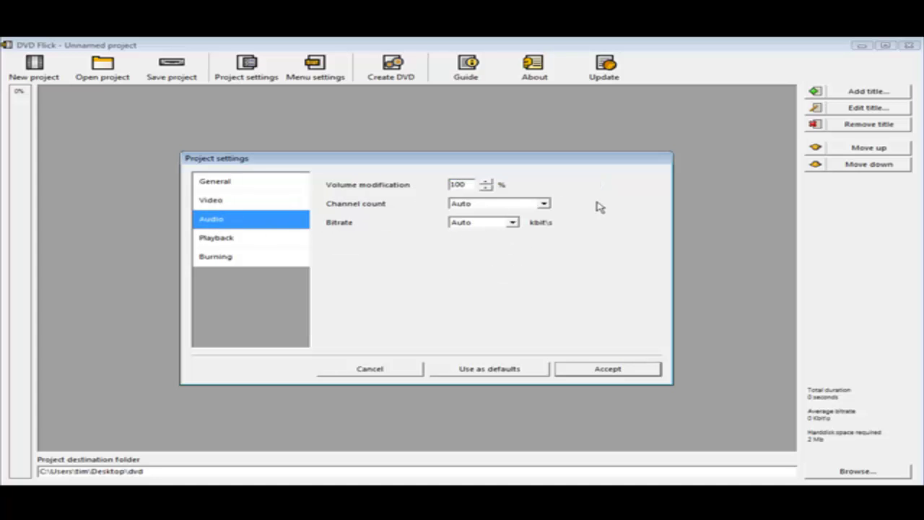
Step: Set playback to play the next title after one finishes and disable looping to the first title after the last
{"action": "left_click", "coordinate": [228, 238]}
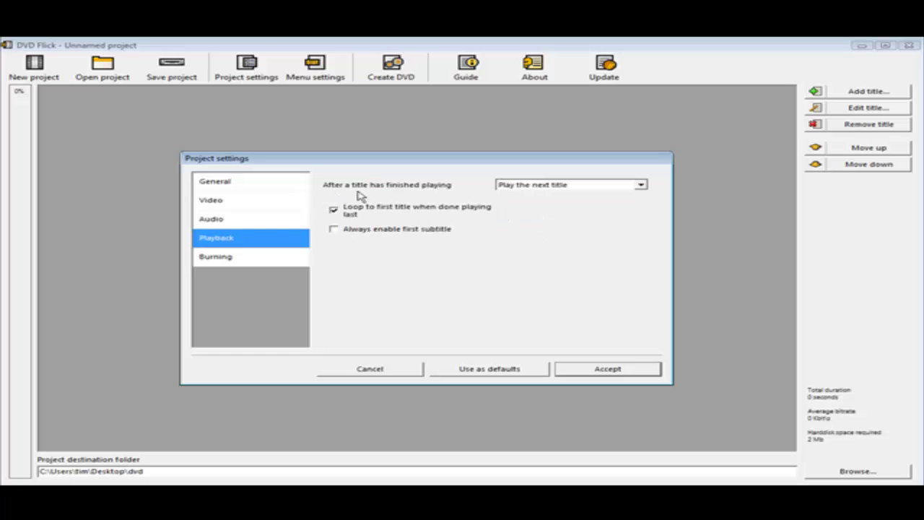
{"action": "left_click", "coordinate": [640, 185]}
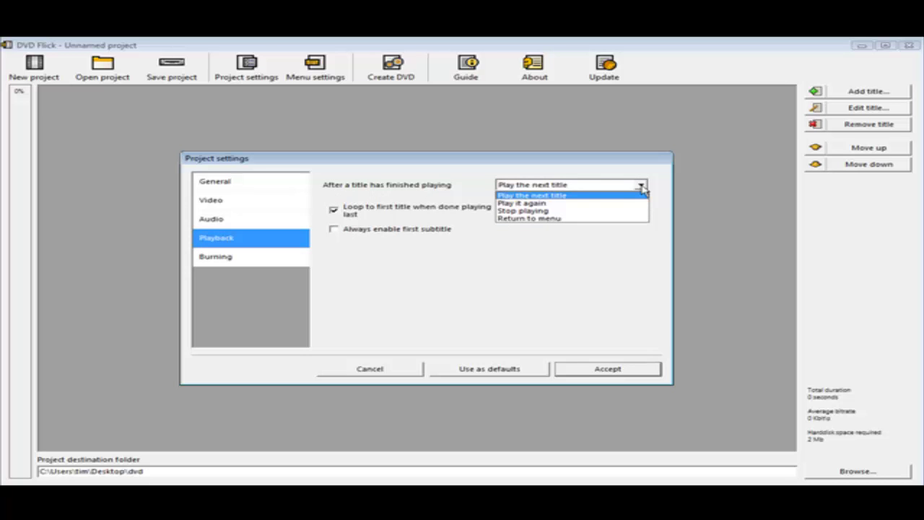
{"action": "left_click", "coordinate": [600, 195]}
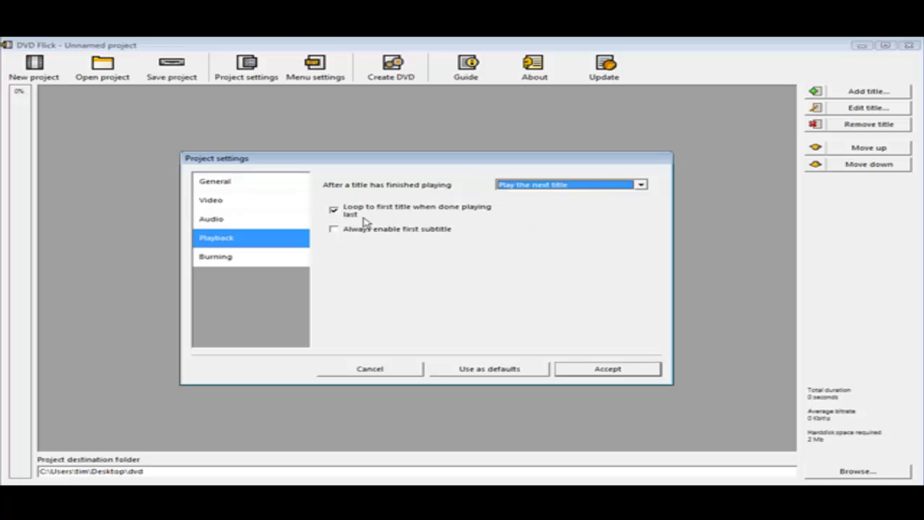
{"action": "left_click", "coordinate": [334, 210]}
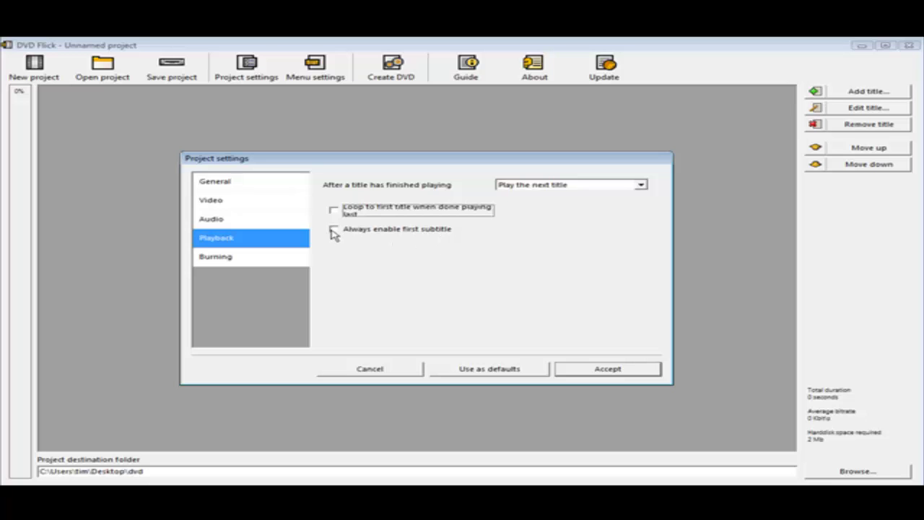
Step: Enable burning the project to disc in the burning settings and accept the project settings
{"action": "left_click", "coordinate": [242, 260]}
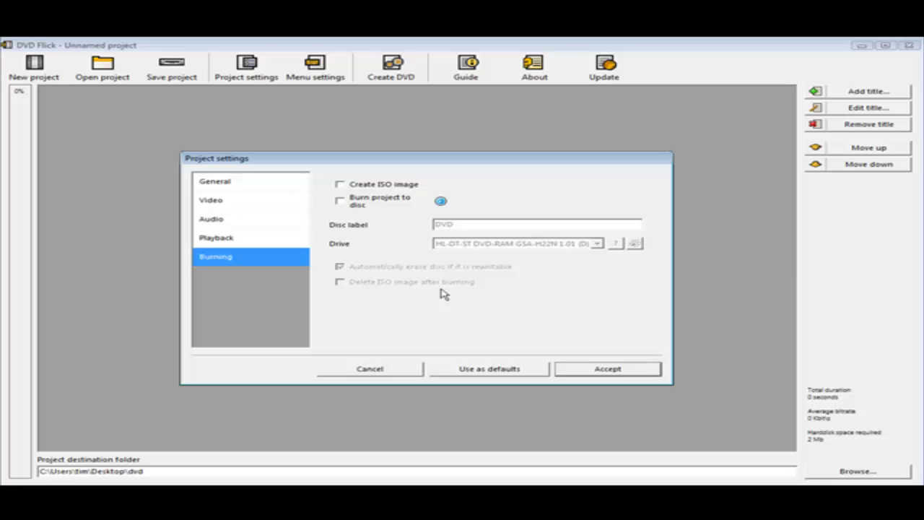
{"action": "left_click", "coordinate": [341, 203]}
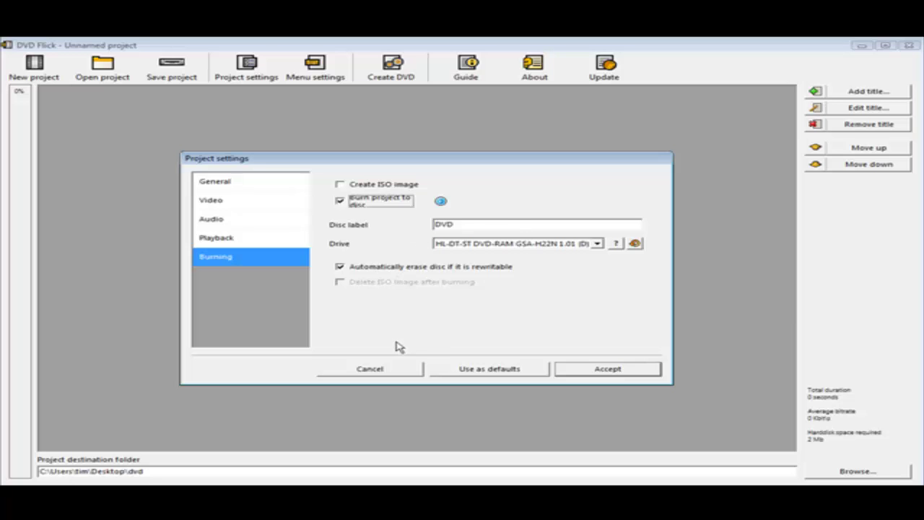
{"action": "left_click", "coordinate": [596, 370]}
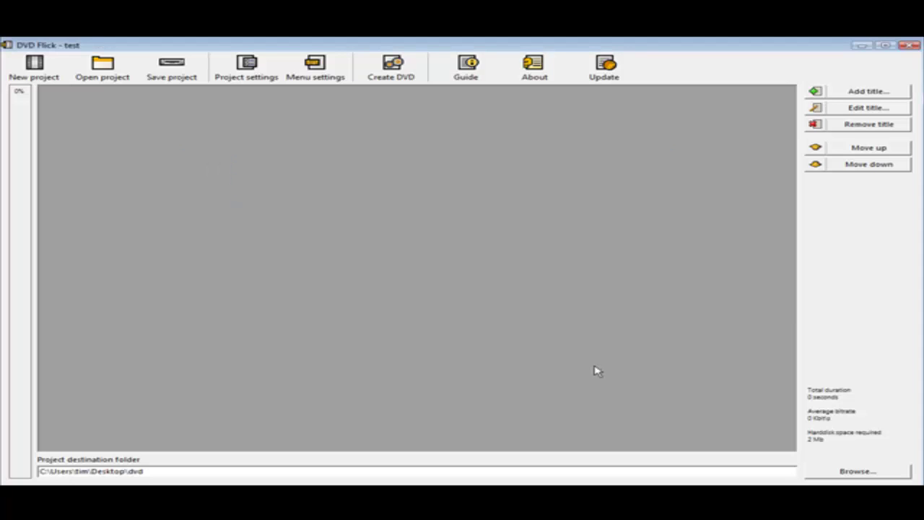
Step: Browse the Orange LED, Plasma Sphere and The Party templates in the menu settings, and select Mosaic
{"action": "left_click", "coordinate": [317, 67]}
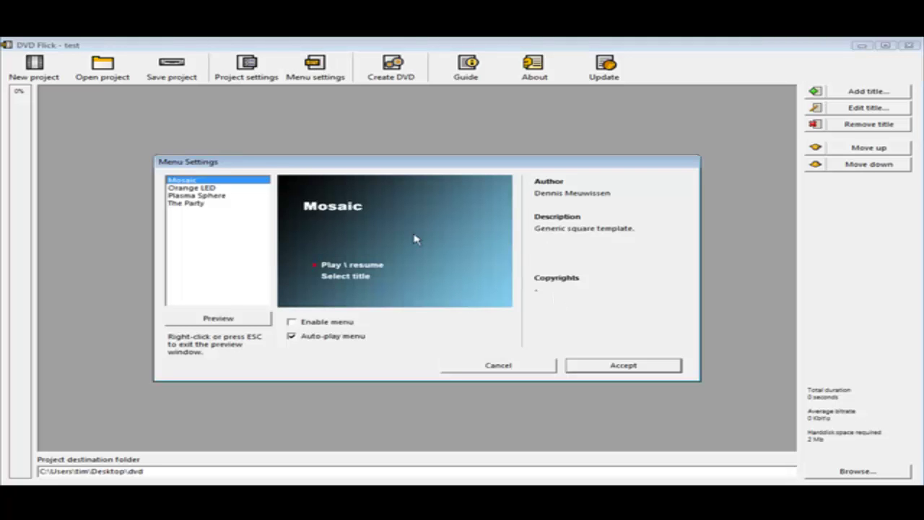
{"action": "left_click", "coordinate": [189, 188]}
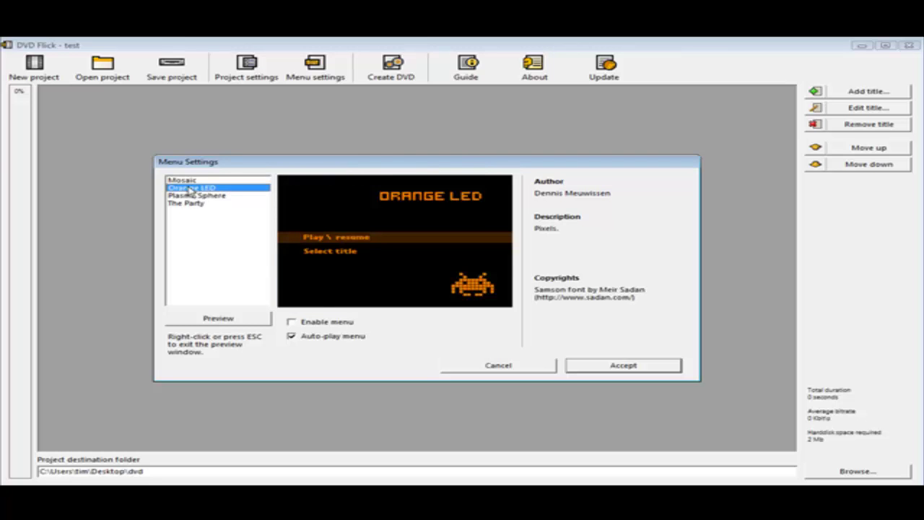
{"action": "left_click", "coordinate": [195, 195]}
{"action": "left_click", "coordinate": [195, 204]}
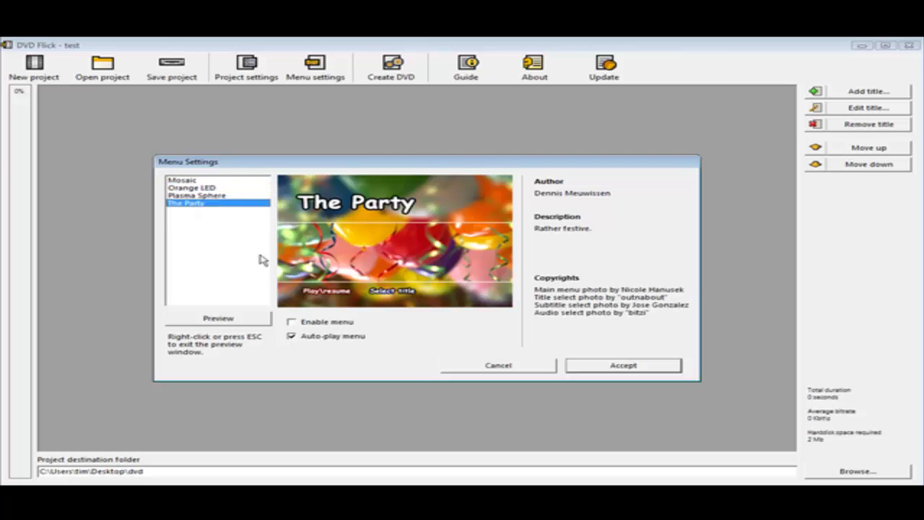
{"action": "left_click", "coordinate": [183, 180]}
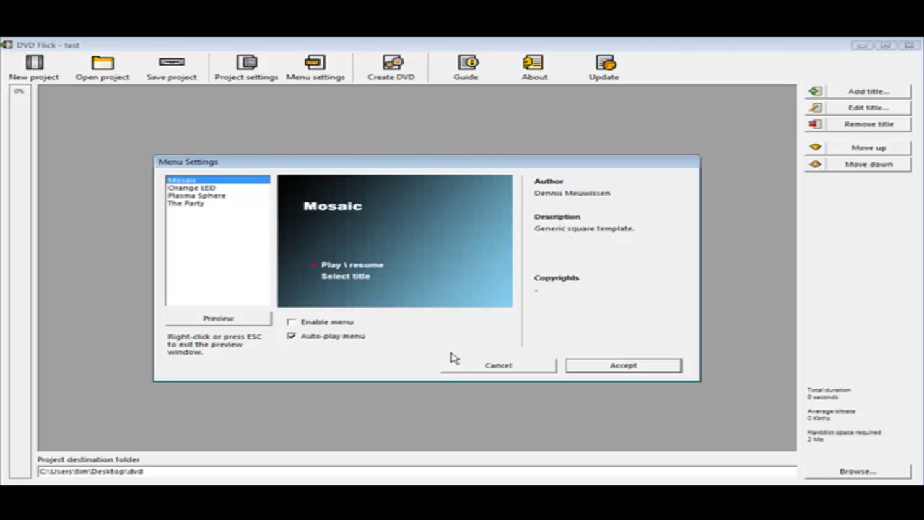
Step: Enable the DVD menu with auto-play turned on and accept the menu settings
{"action": "left_click", "coordinate": [291, 322]}
{"action": "left_click", "coordinate": [296, 336]}
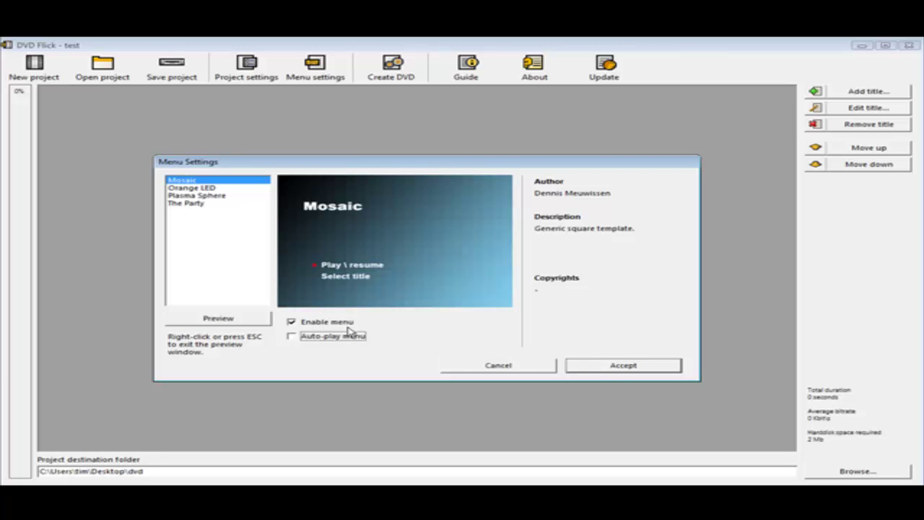
{"action": "left_click", "coordinate": [291, 336]}
{"action": "left_click", "coordinate": [612, 366]}
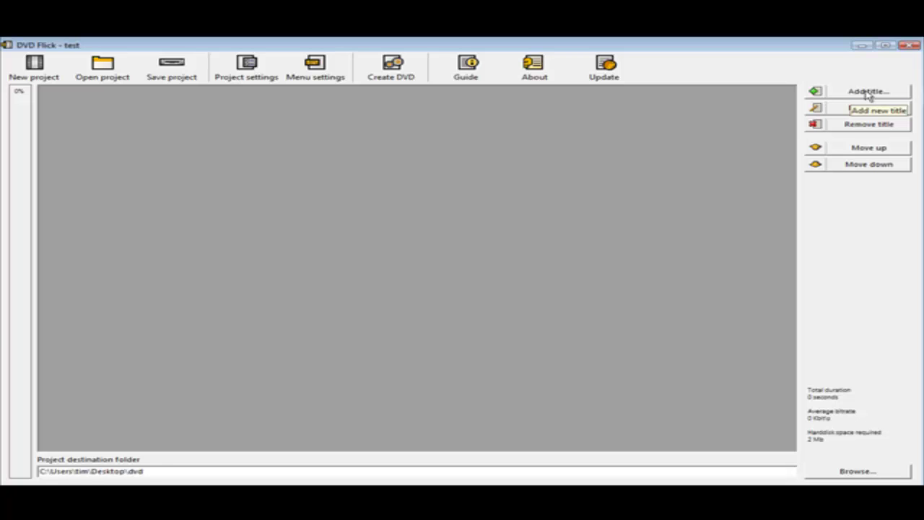
Step: Add video-1.wmv, video-2.wmv and video-3.wmv as titles in the project
{"action": "left_click", "coordinate": [869, 92]}
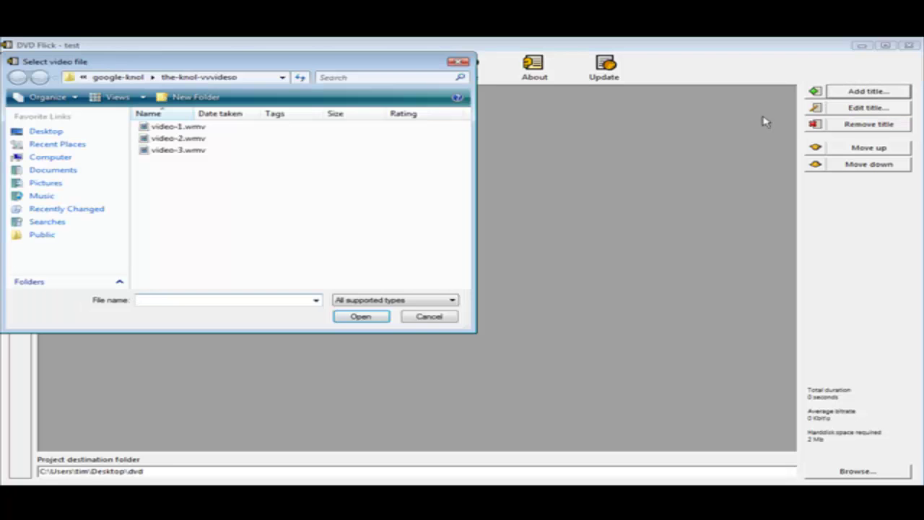
{"action": "mouse_move", "coordinate": [142, 64]}
{"action": "left_mouse_down"}
{"action": "mouse_move", "coordinate": [150, 73]}
{"action": "mouse_move", "coordinate": [151, 65]}
{"action": "left_mouse_up"}
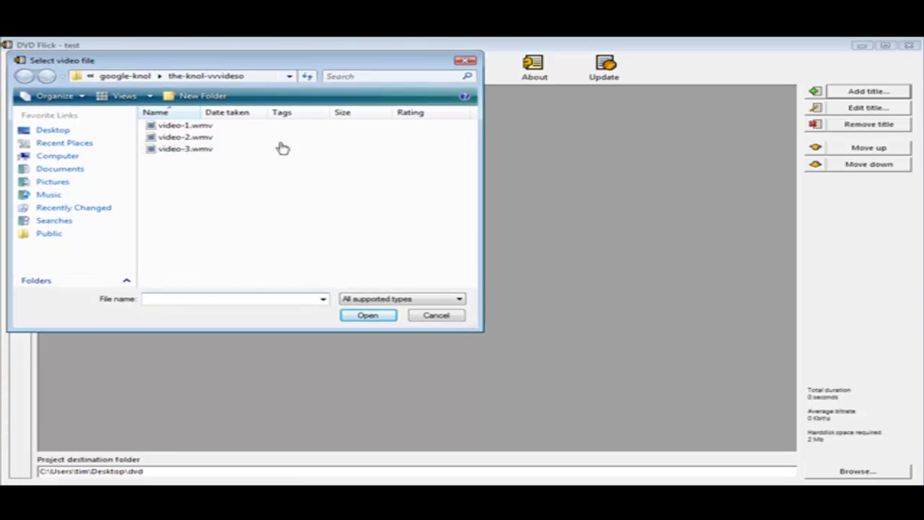
{"action": "double_click", "coordinate": [185, 125]}
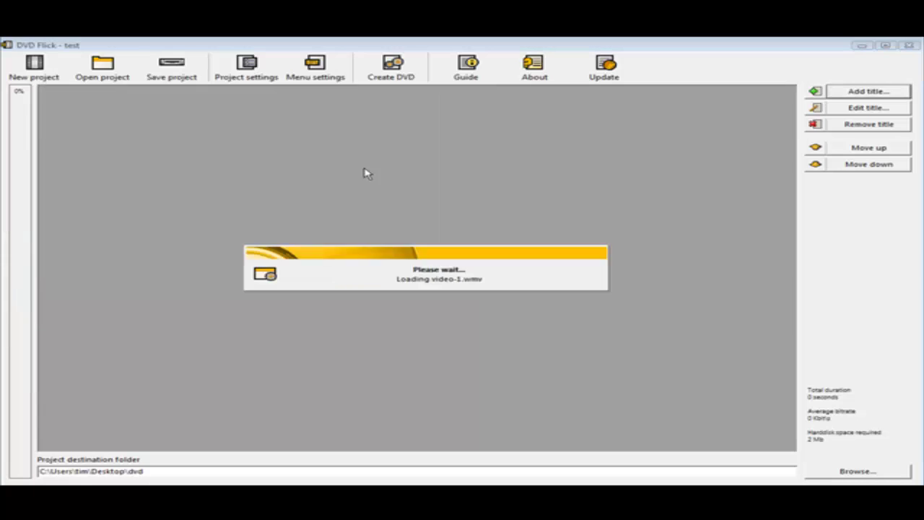
{"action": "left_click", "coordinate": [874, 92]}
{"action": "double_click", "coordinate": [180, 137]}
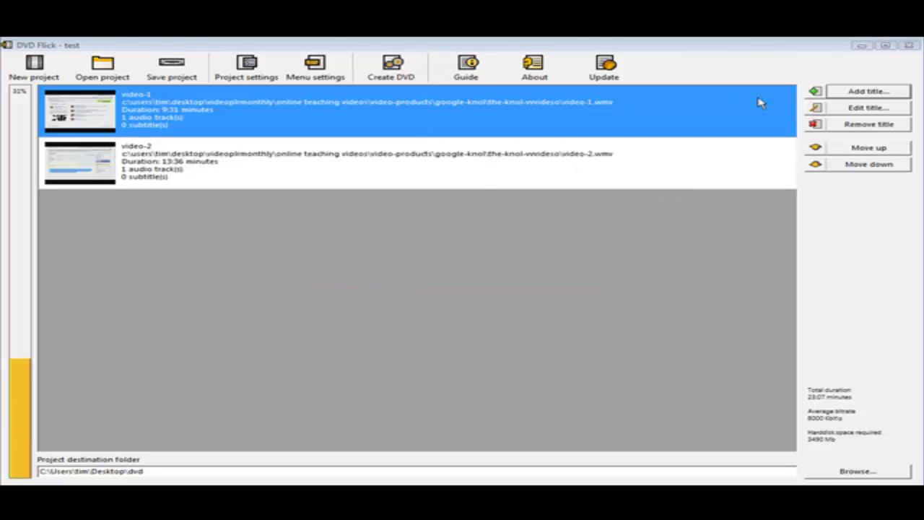
{"action": "left_click", "coordinate": [883, 93]}
{"action": "double_click", "coordinate": [177, 149]}
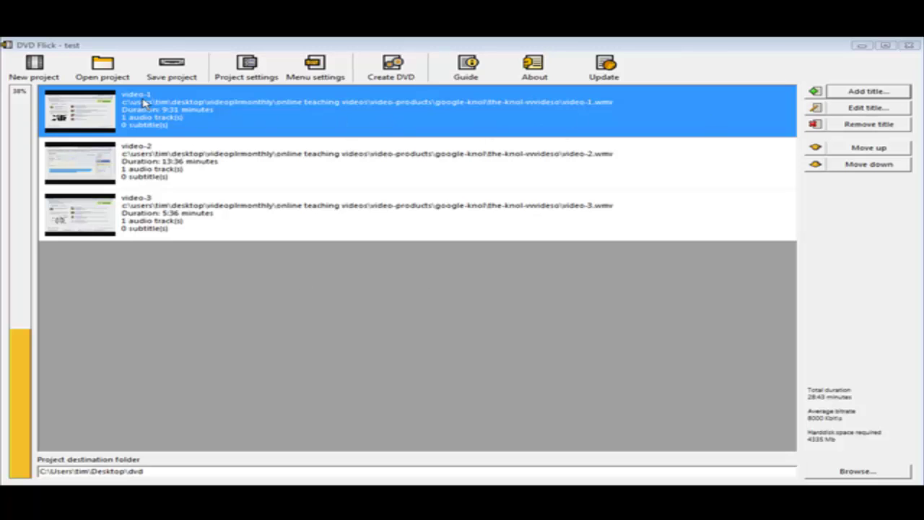
Step: Open the properties of the video-1 title and rename it "Video One"
{"action": "left_click", "coordinate": [837, 109]}
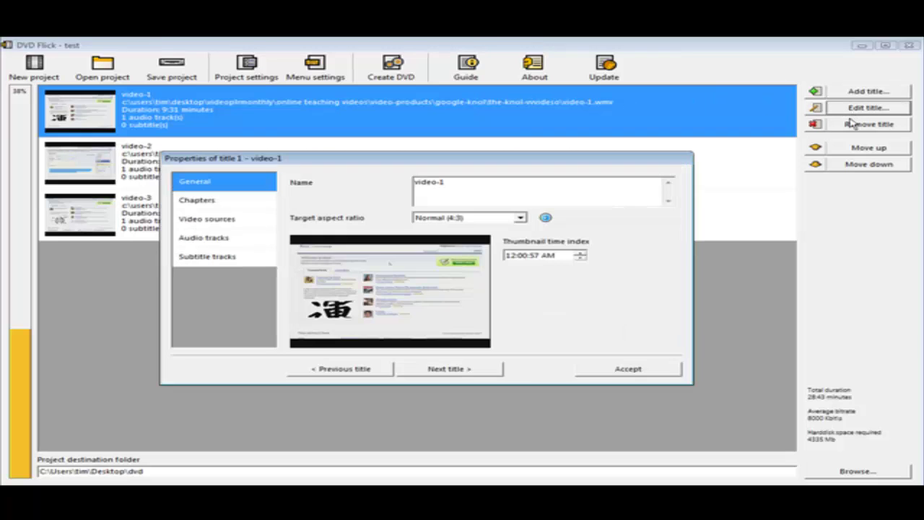
{"action": "left_click_drag", "start_coordinate": [450, 182], "coordinate": [358, 184]}
{"action": "type", "text": "Video One"}
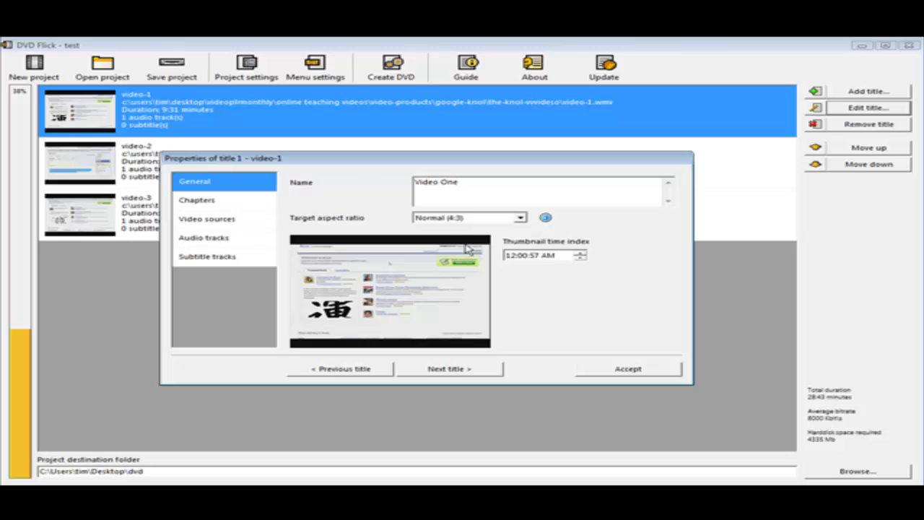
Step: Switch to the properties of the second title and rename it "Video Two"
{"action": "left_click", "coordinate": [465, 370]}
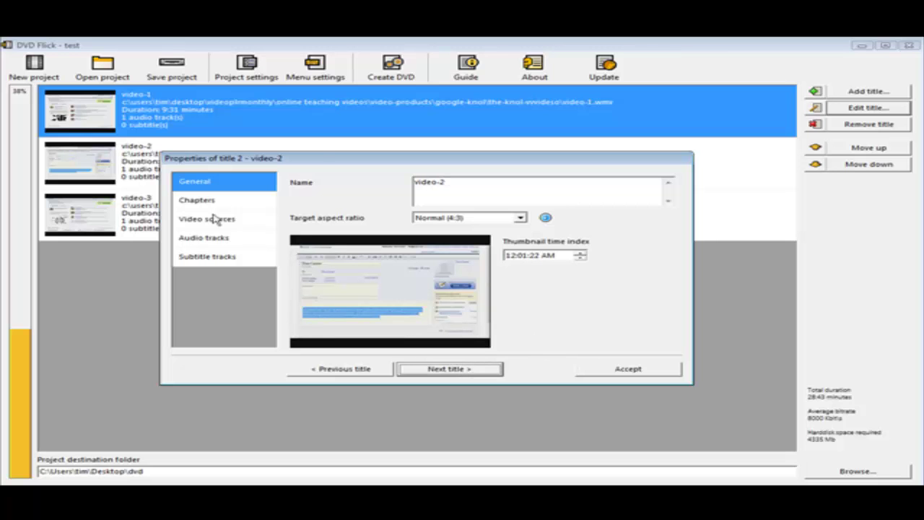
{"action": "left_click_drag", "start_coordinate": [456, 185], "coordinate": [295, 178]}
{"action": "key", "text": "BackSpace"}
{"action": "type", "text": "V"}
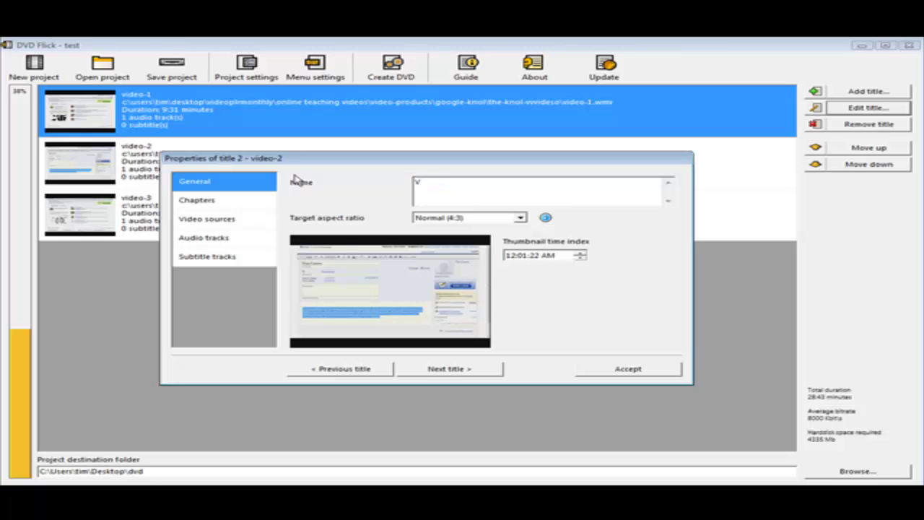
{"action": "type", "text": "ideo Two"}
Step: Switch to the properties of the third title, rename it "Video Three" and accept the title changes
{"action": "left_click", "coordinate": [461, 372]}
{"action": "left_click_drag", "start_coordinate": [454, 182], "coordinate": [365, 187]}
{"action": "type", "text": "Video T"}
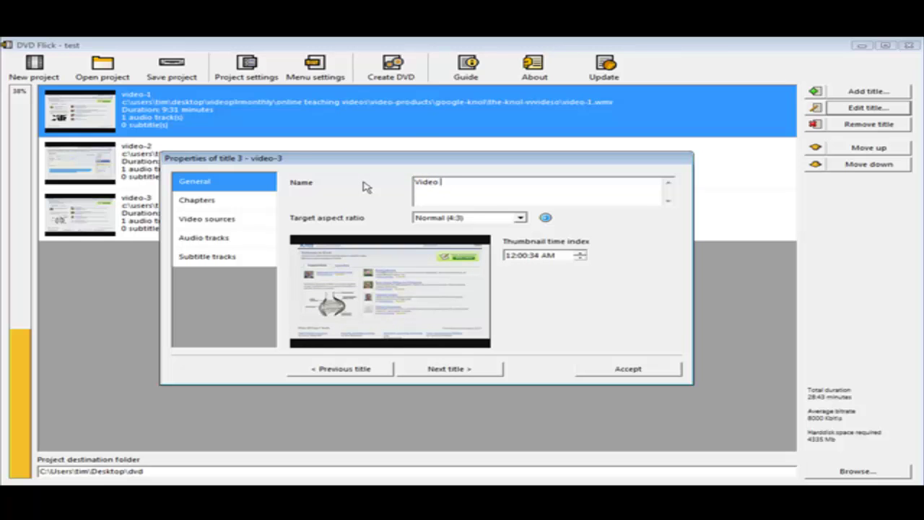
{"action": "type", "text": "hree"}
{"action": "left_click", "coordinate": [454, 369]}
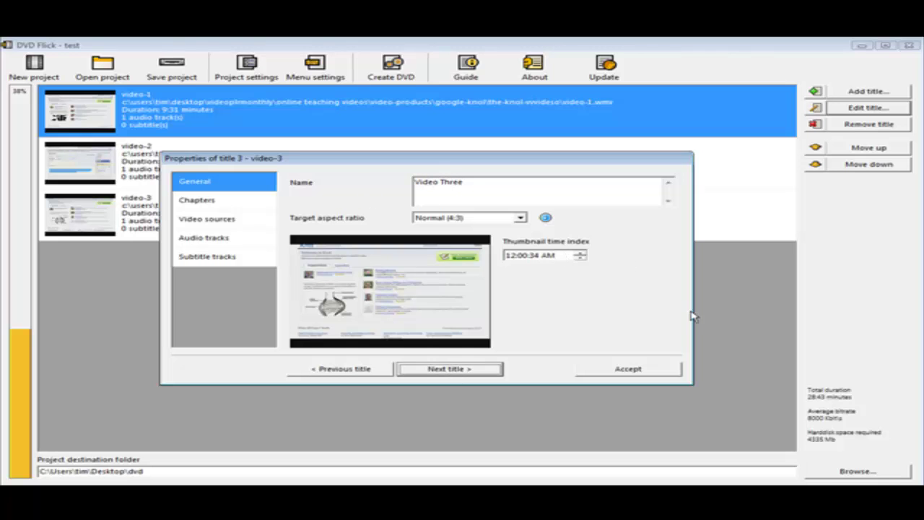
{"action": "left_click", "coordinate": [628, 368]}
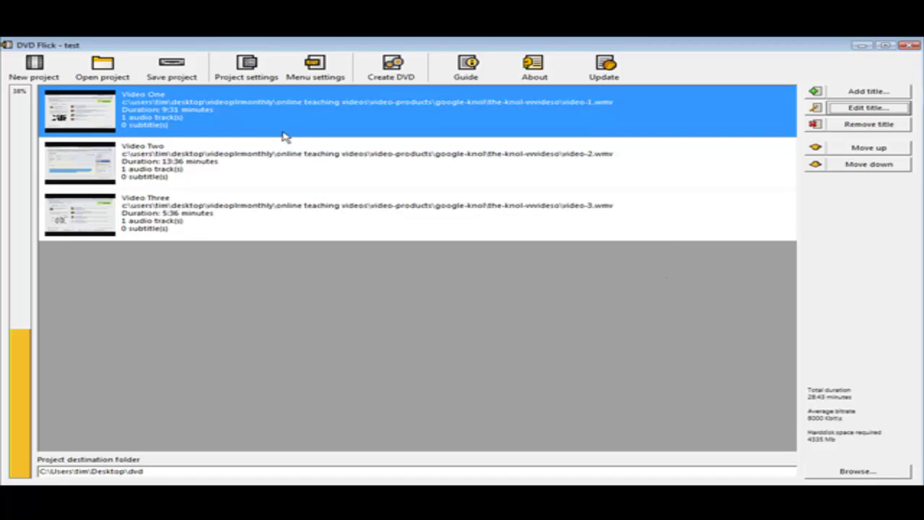
Step: Start creating the DVD, confirming the burn to a blank disc and the deletion of the existing destination folder's contents
{"action": "left_click", "coordinate": [391, 73]}
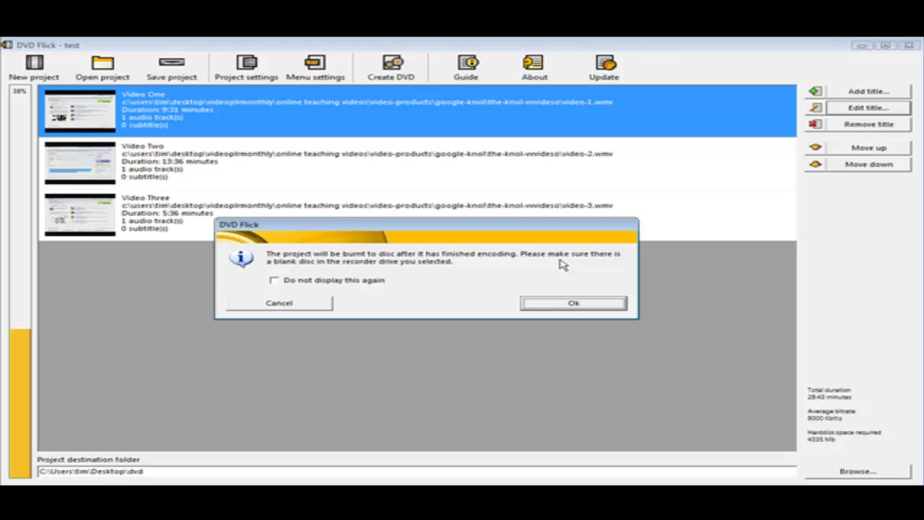
{"action": "left_click", "coordinate": [572, 305]}
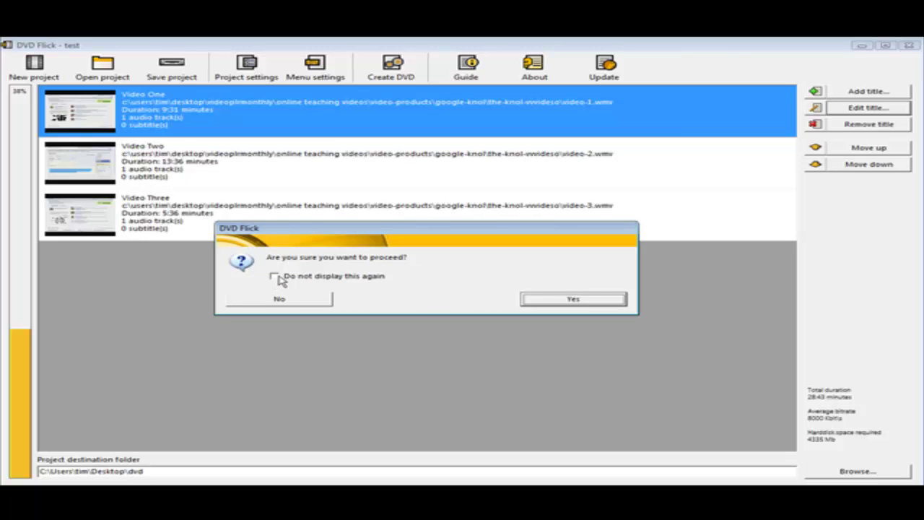
{"action": "left_click", "coordinate": [570, 300]}
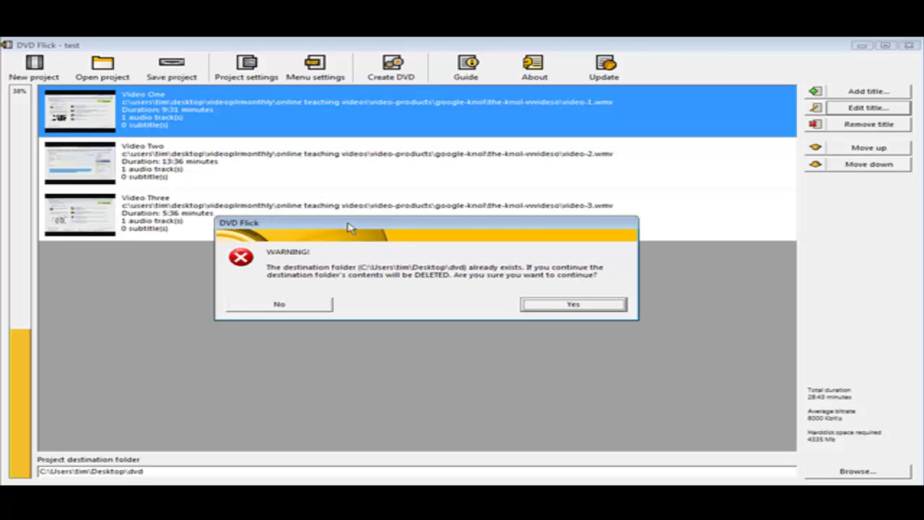
{"action": "left_click", "coordinate": [562, 304]}
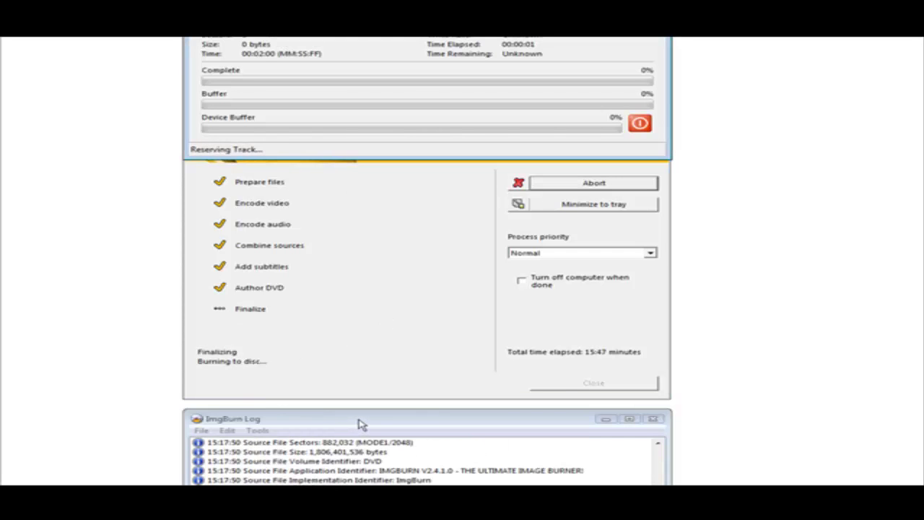
Step: Reposition the ImgBurn log and main ImgBurn windows one above the other to view the burn progress and log together
{"action": "left_click_drag", "start_coordinate": [361, 424], "coordinate": [347, 304]}
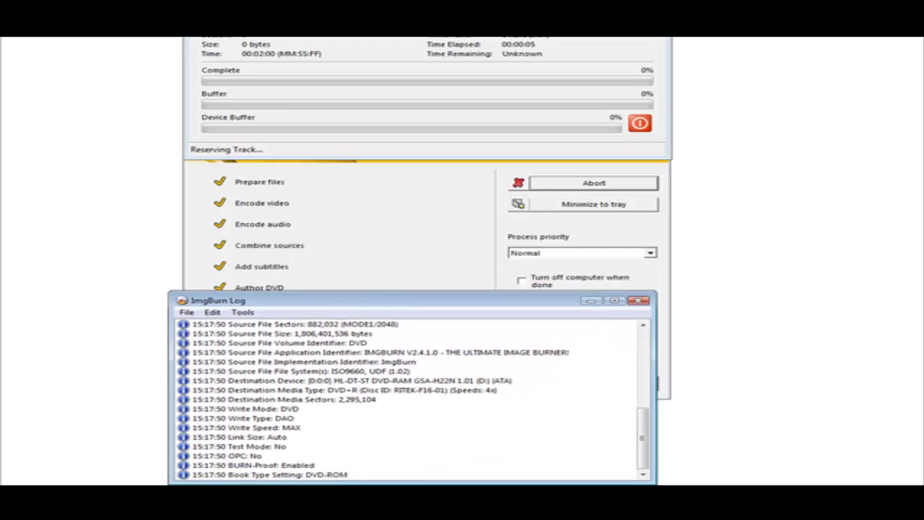
{"action": "left_click_drag", "start_coordinate": [316, 0], "coordinate": [301, 49]}
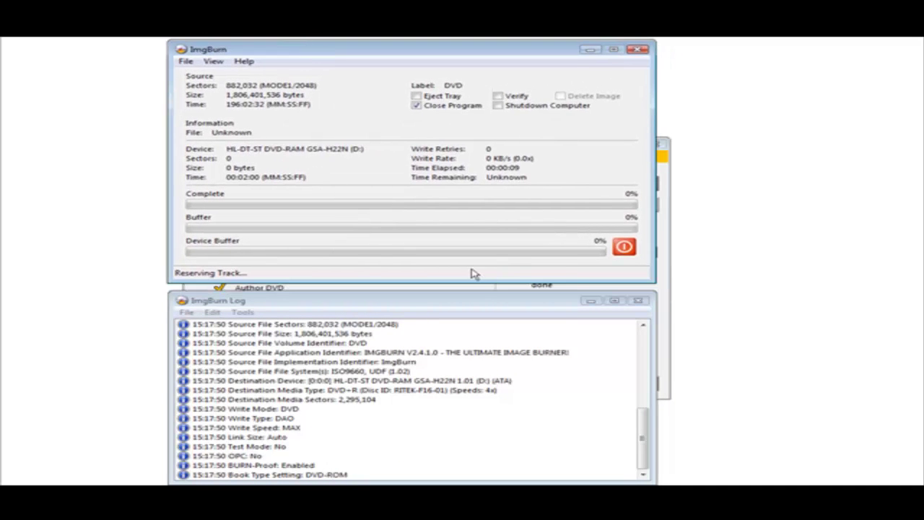